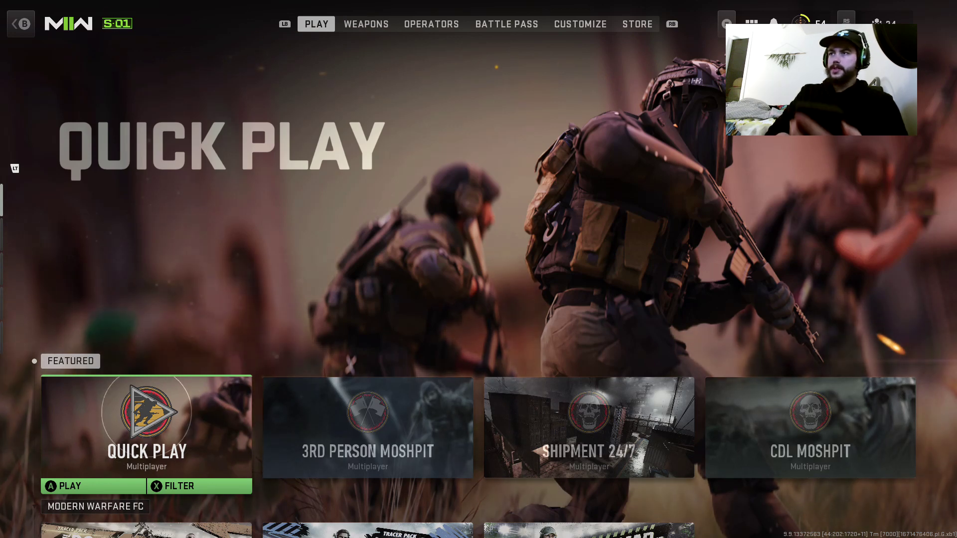
- Browse the featured playlists and settle back on Quick Play
key("Right")
key("Left")
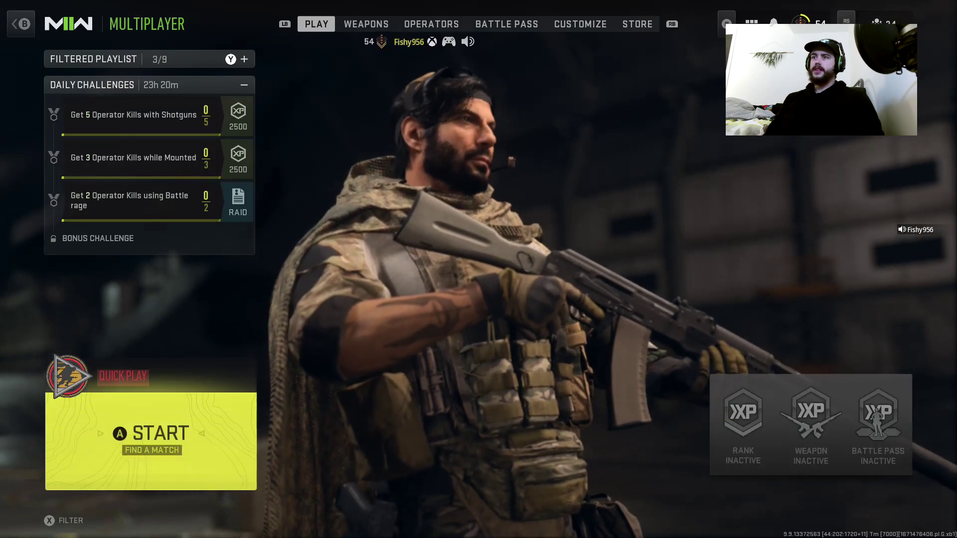
- Filter Quick Play to only Search and Destroy, removing Knock Out and Prisoner Rescue, and start matchmaking
key("x")
key("Right")
key("Right")
key("Right")
key("Right")
key("Right")
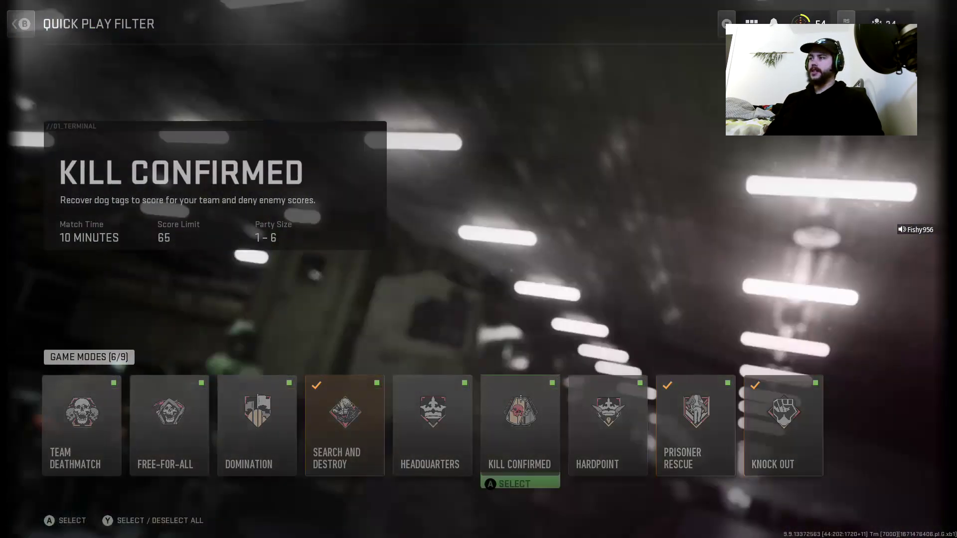
key("Right")
key("Right")
key("Right")
key("Left")
key("Left")
key("Left")
key("Left")
key("Left")
key("Left")
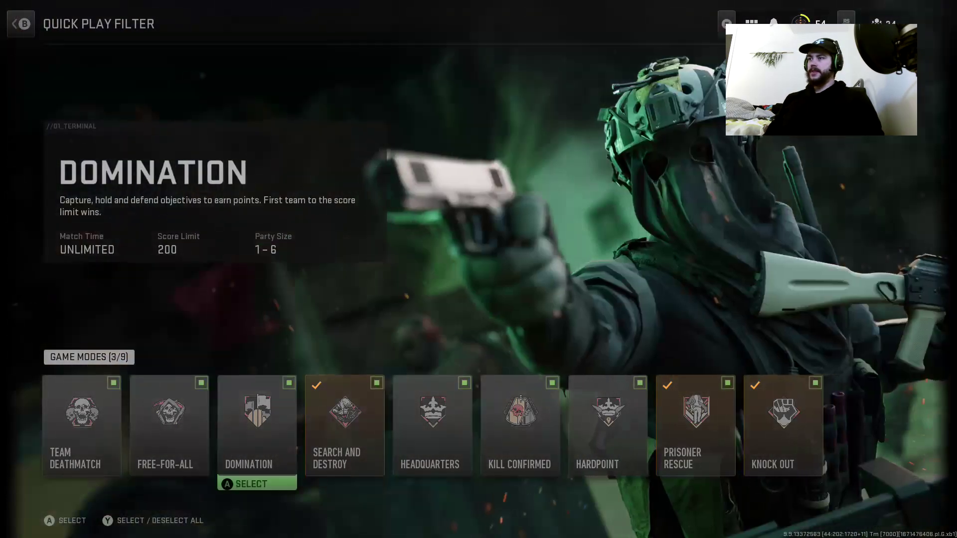
key("Right")
key("Right")
key("Right")
key("Right")
key("Right")
key("Return")
key("Left")
key("Return")
key("Left")
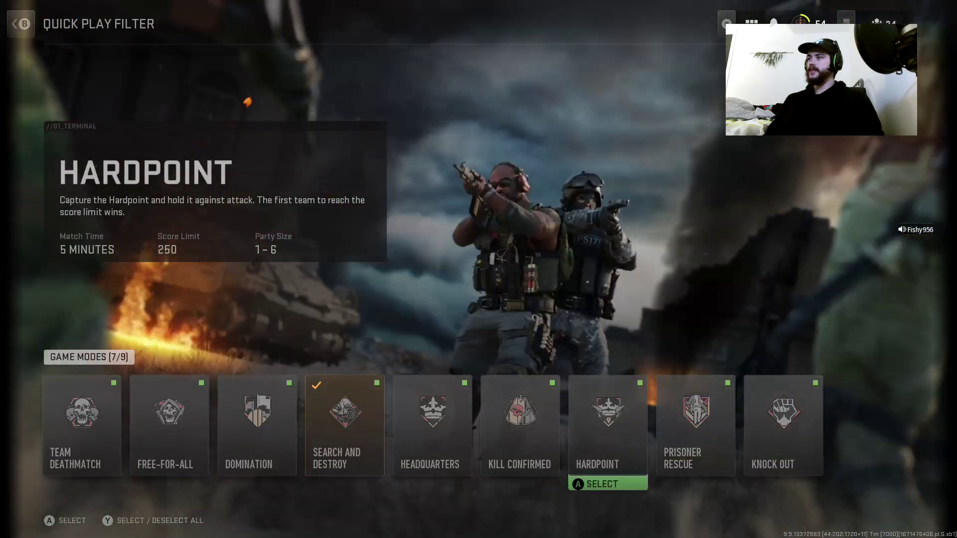
key("Left")
key("Left")
key("Escape")
key("Return")
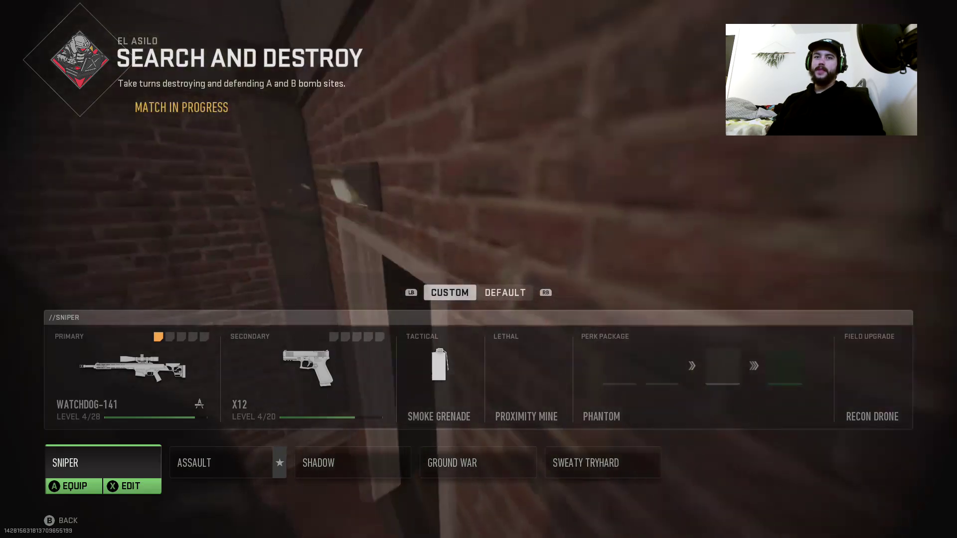
- Compare the Assault and Shadow loadouts, settle on Shadow, and spectate
key("Escape")
key("Escape")
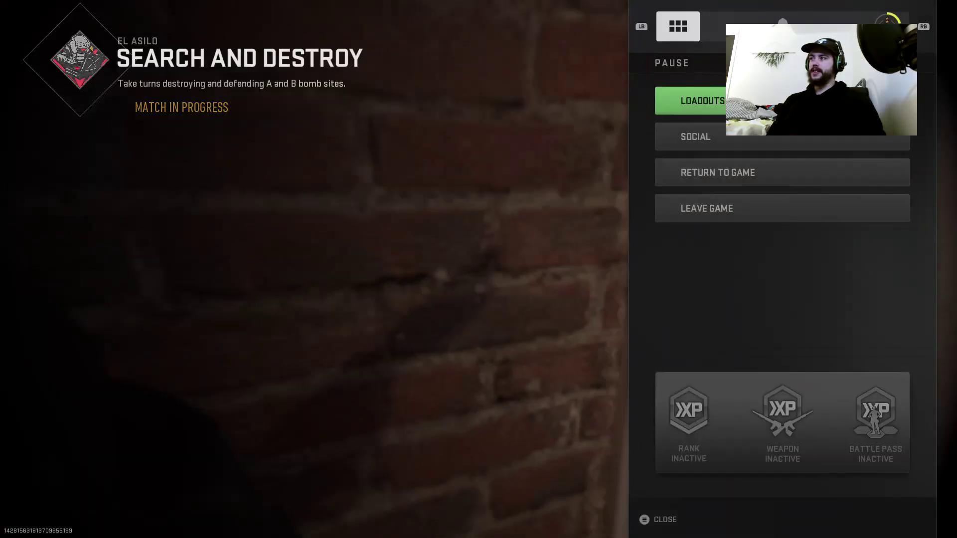
key("Return")
key("Right")
key("Left")
key("Right")
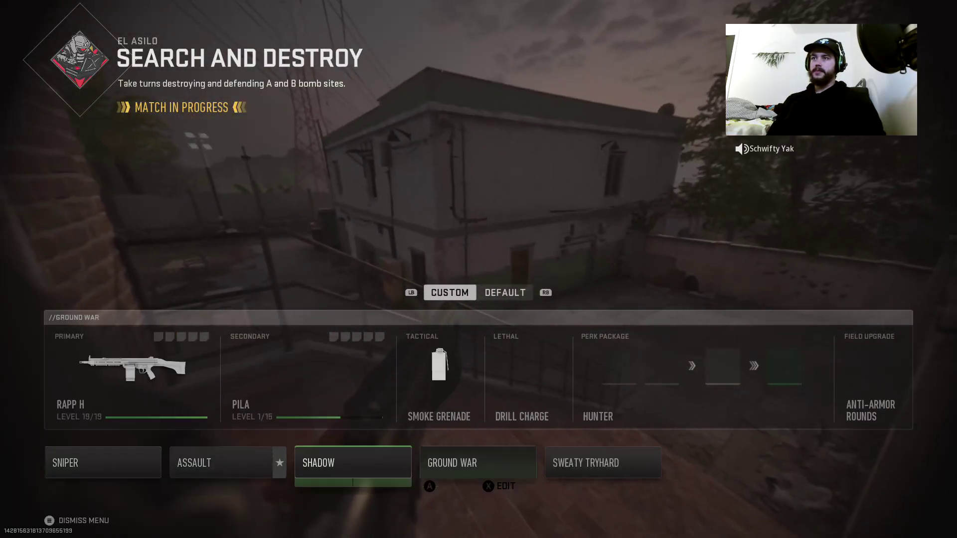
key("Return")
- From the pause menu, check the voice channels tab, then reach Audio settings
key("Escape")
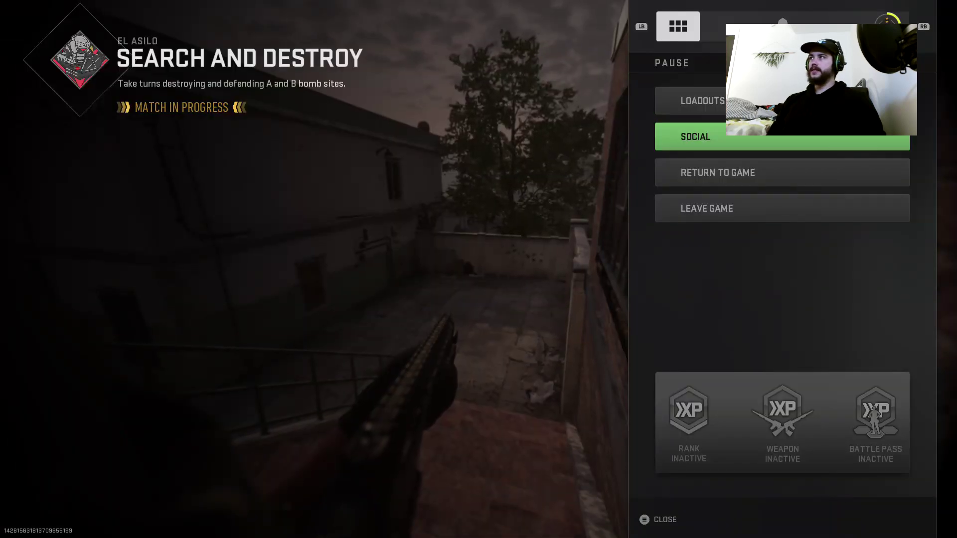
key("e")
key("e")
key("q")
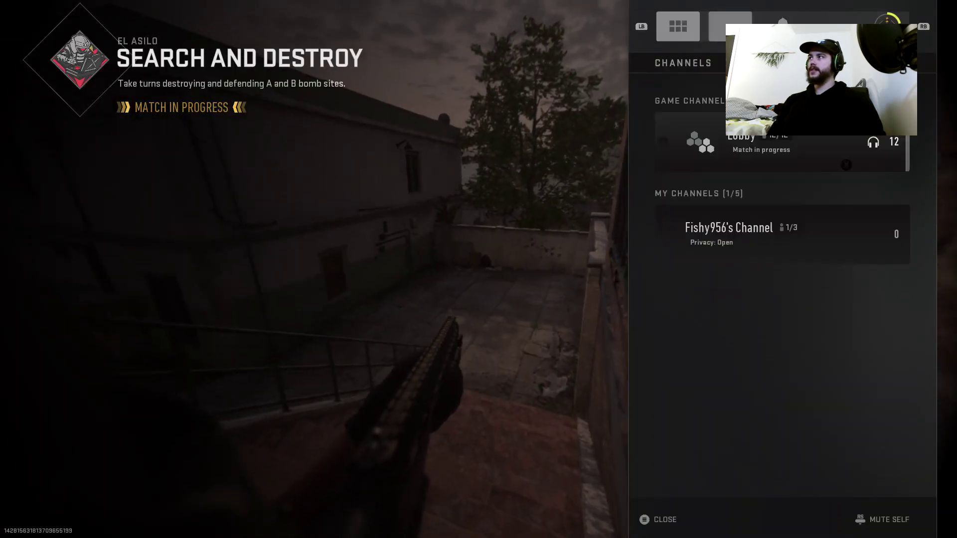
key("q")
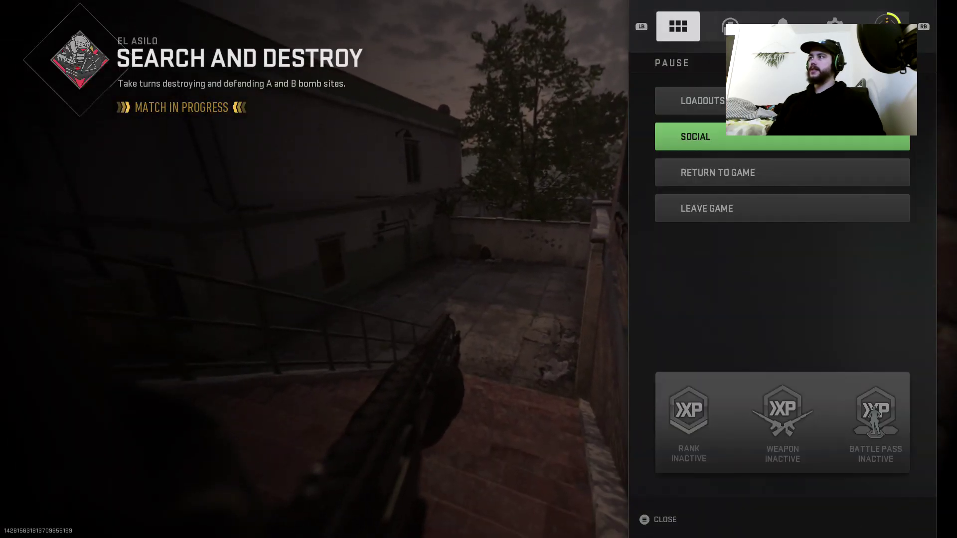
key("e")
key("e")
key("e")
key("Down")
key("Down")
key("Down")
key("Down")
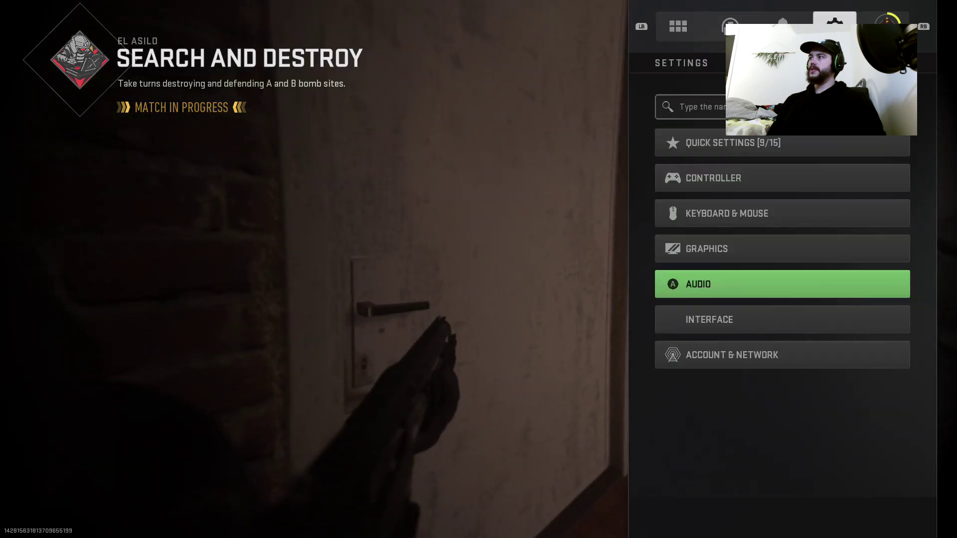
key("Return")
- Set Game Voice Channel to Party Only and return to the match
key("Down")
key("Down")
key("Down")
key("Down")
key("Down")
key("Down")
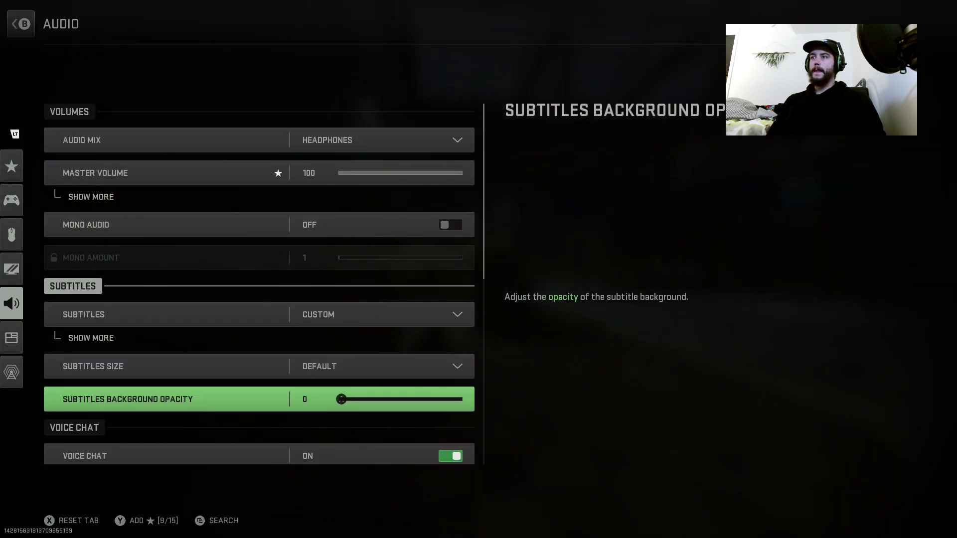
key("Down")
key("Down")
key("Down")
key("Down")
key("Down")
key("Down")
key("Up")
key("Up")
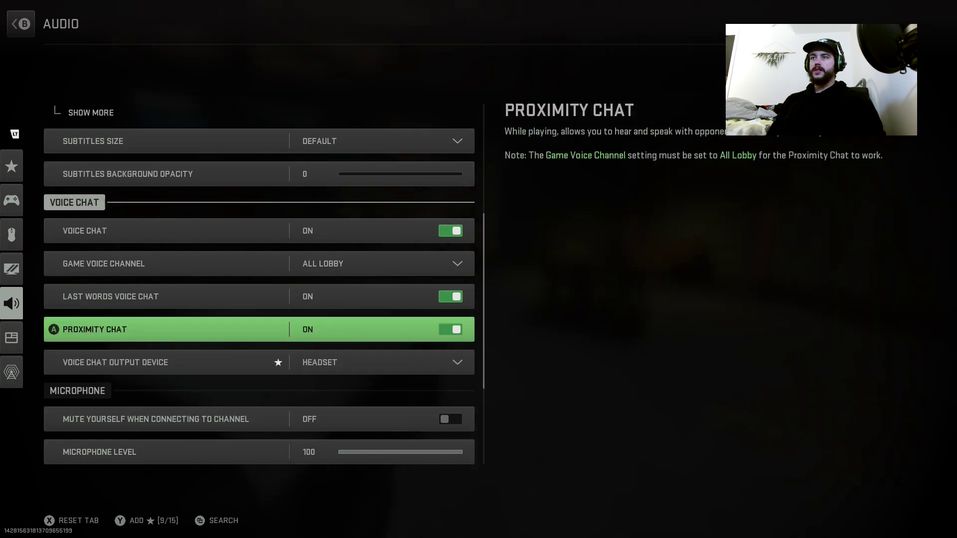
key("Up")
key("Up")
key("Return")
key("Down")
key("Return")
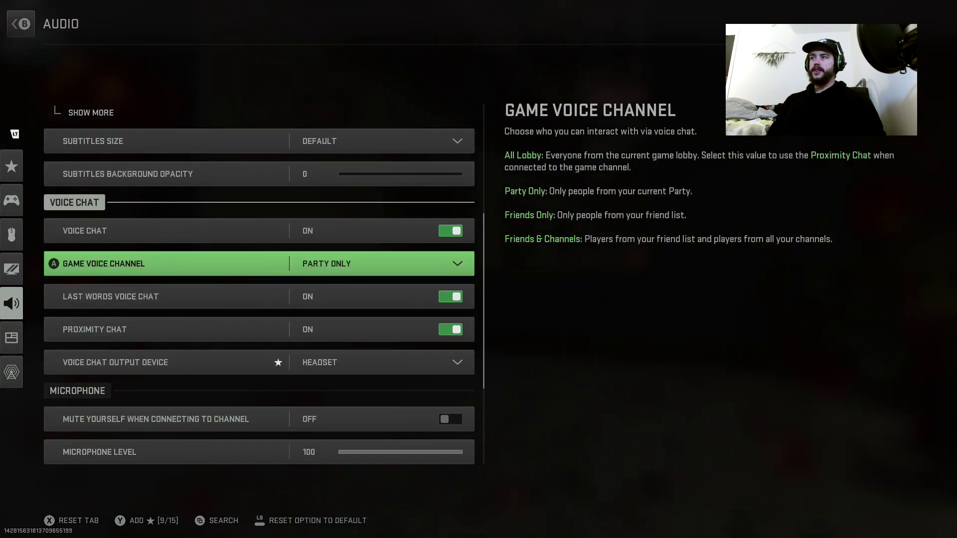
key("Escape")
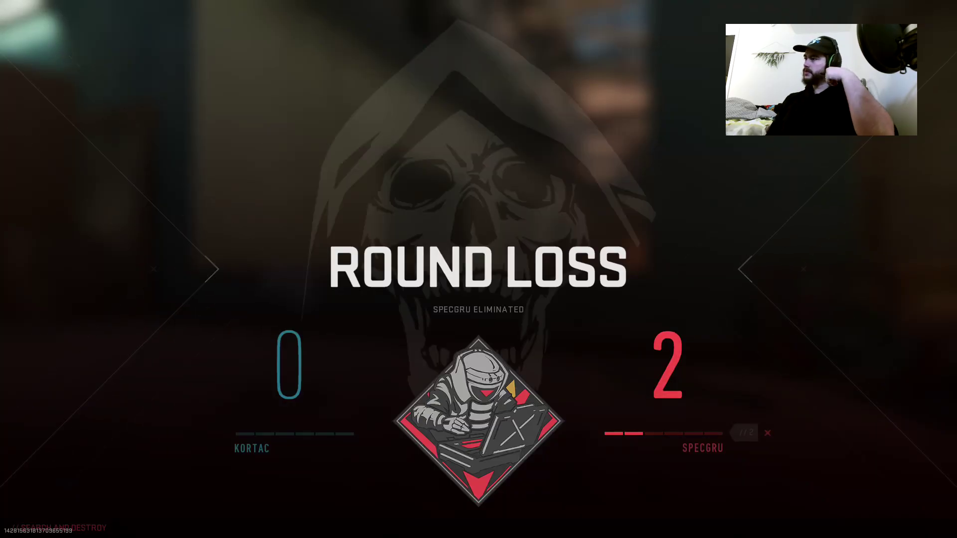
- Check mute status on the scoreboard's teammate and enemy rows, then close it
key("Down")
key("Down")
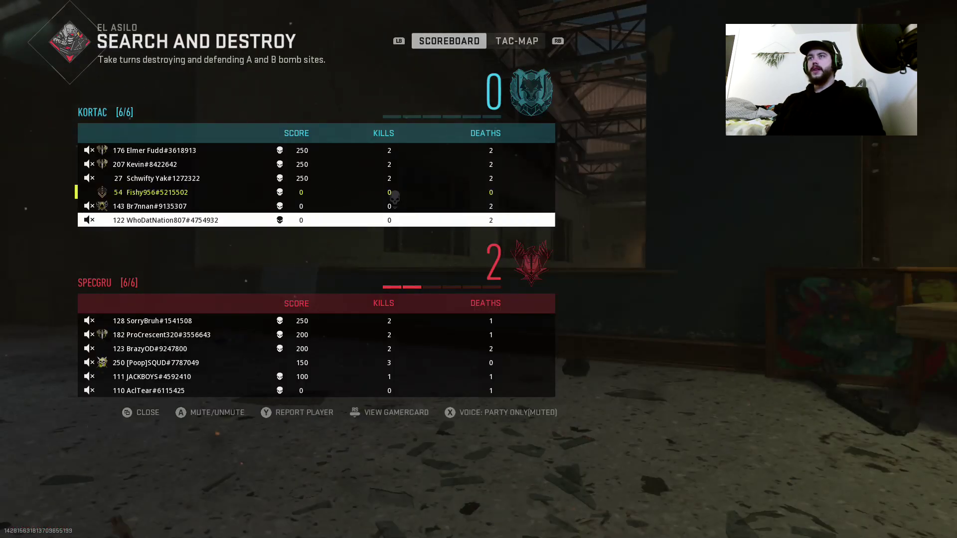
key("Down")
key("Down")
key("Down")
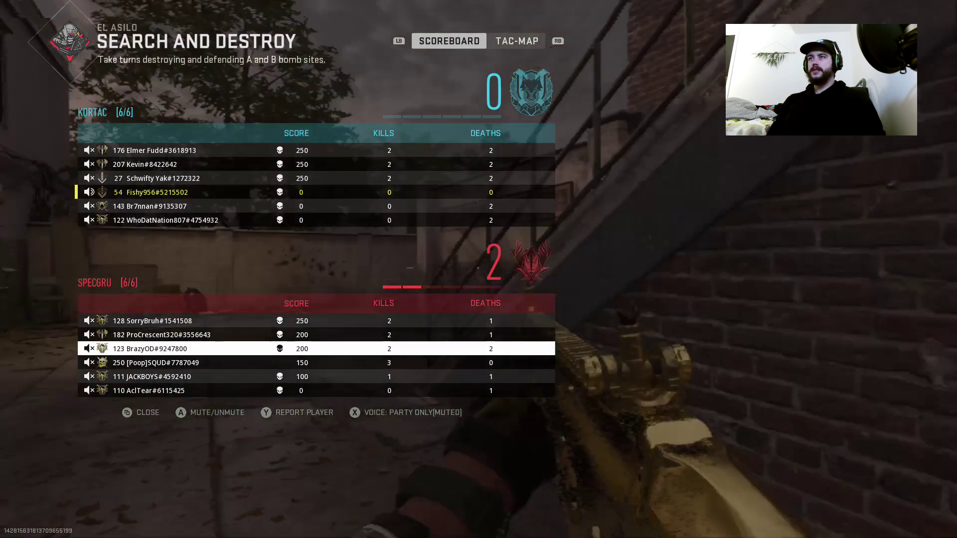
key("Up")
key("Up")
key("Up")
key("Up")
key("Up")
key("Up")
key("Down")
key("Down")
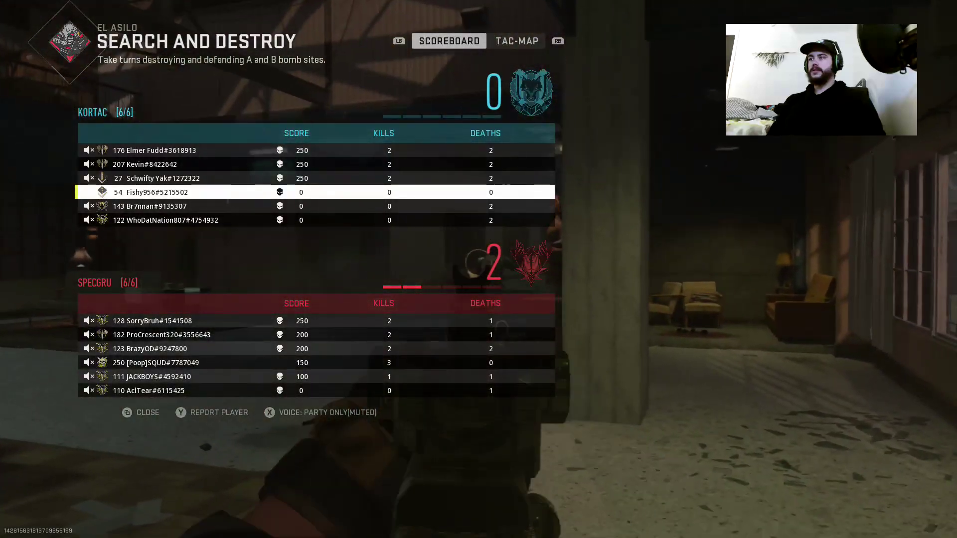
key("x")
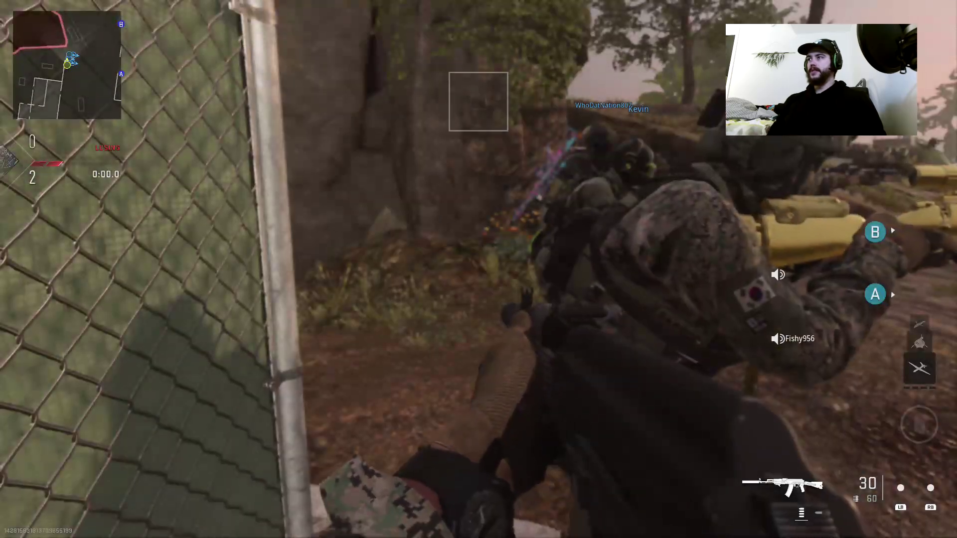
- Switch to the X12 pistol and push through the courtyard and archway toward site A
key("2")
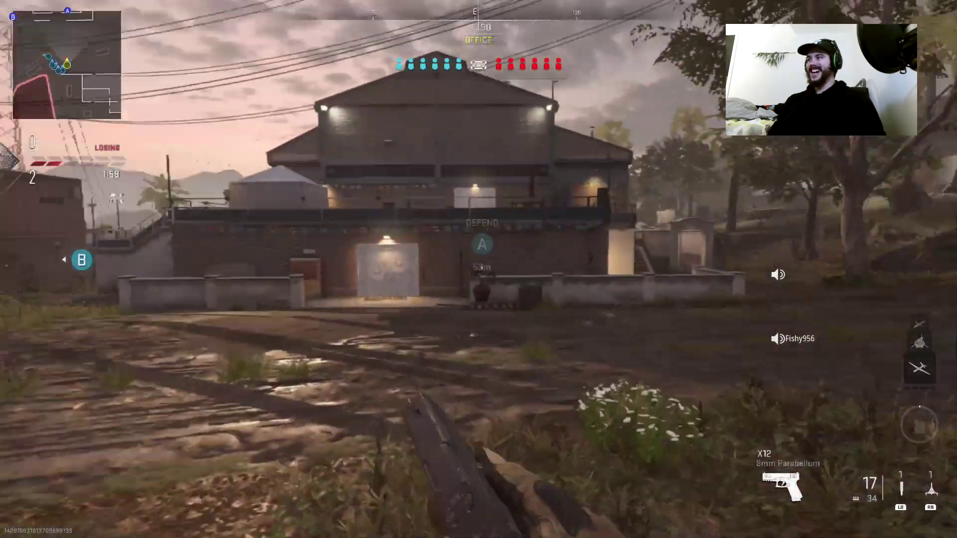
key("w")
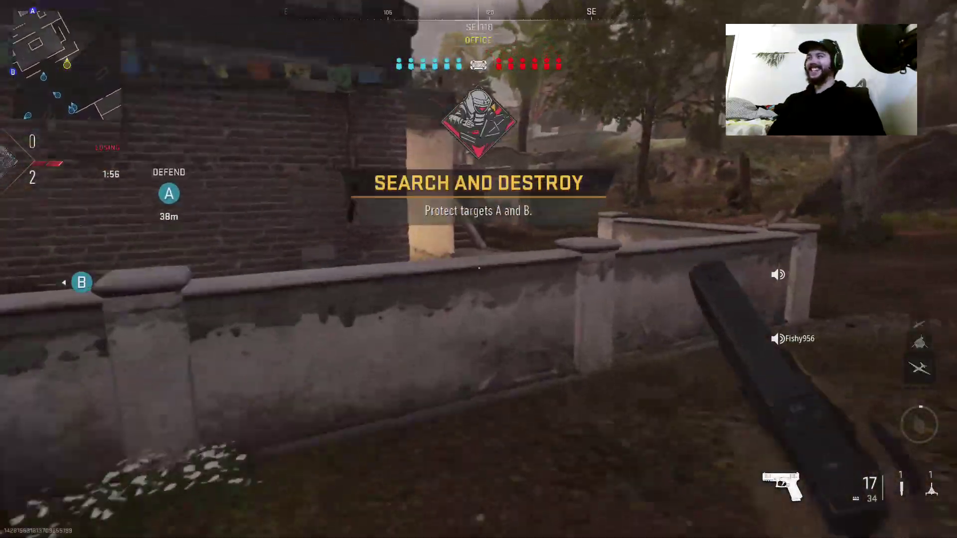
key("w")
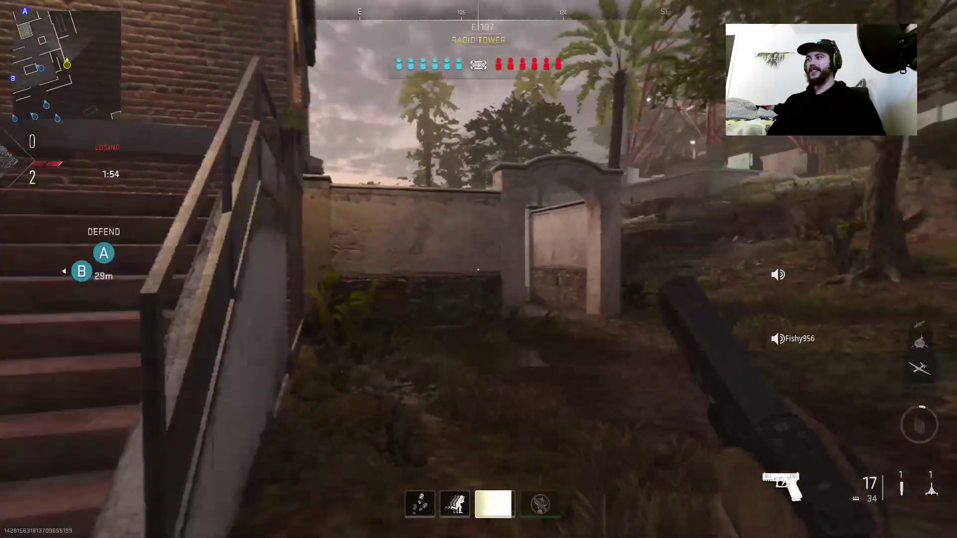
key("w")
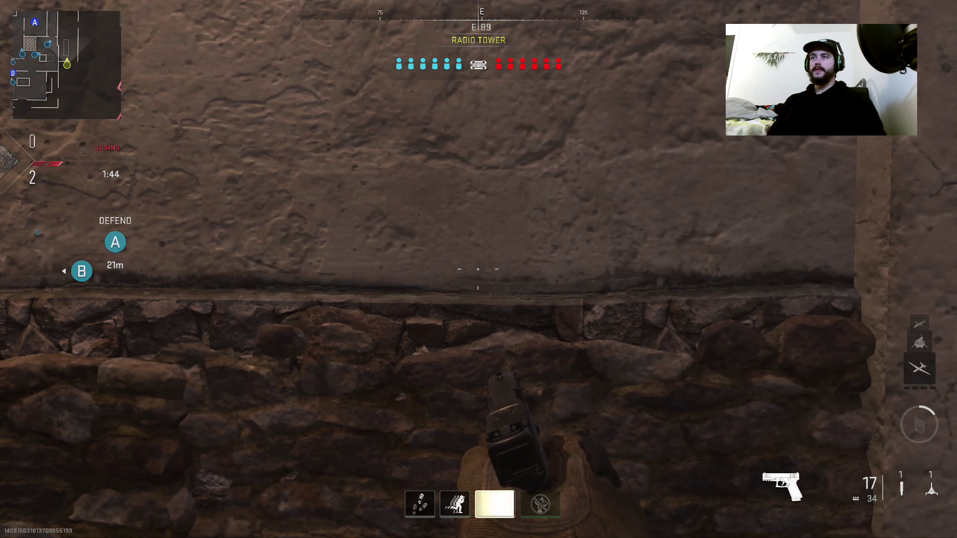
key("w")
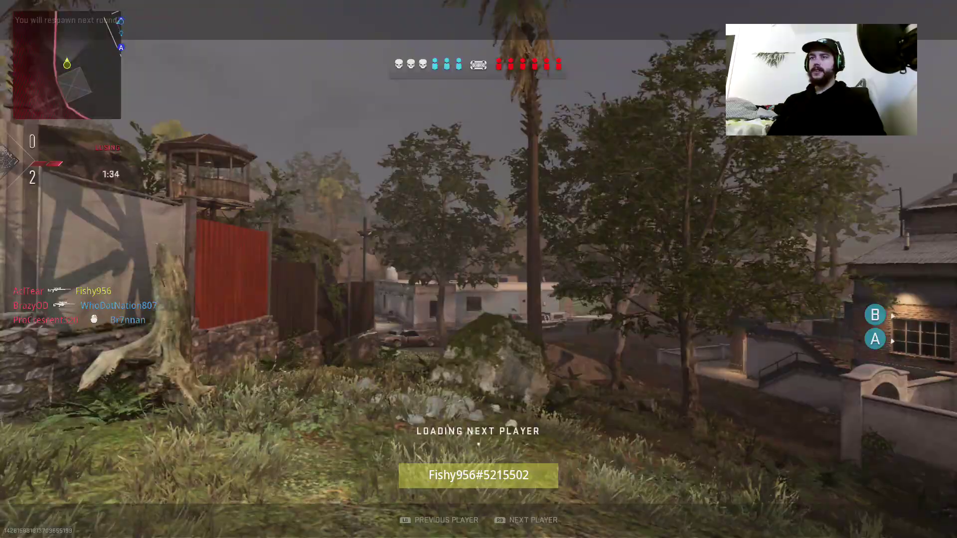
key("Tab")
key("Tab")
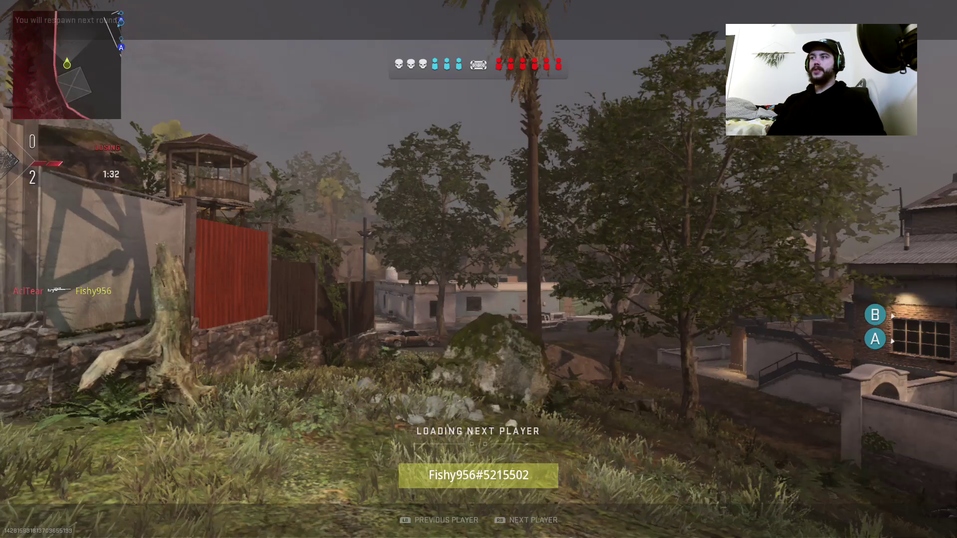
key("Escape")
key("e")
key("e")
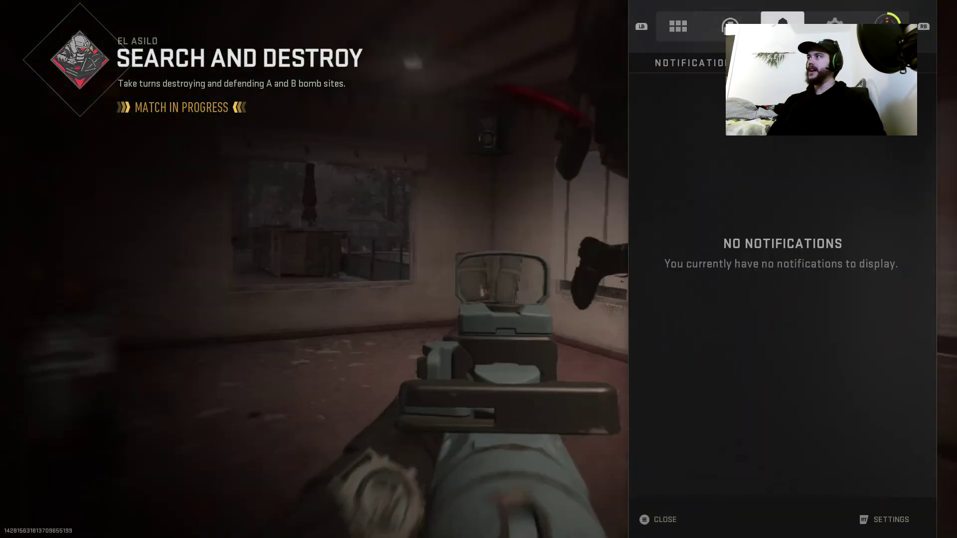
key("e")
key("Down")
key("Down")
key("Down")
key("Return")
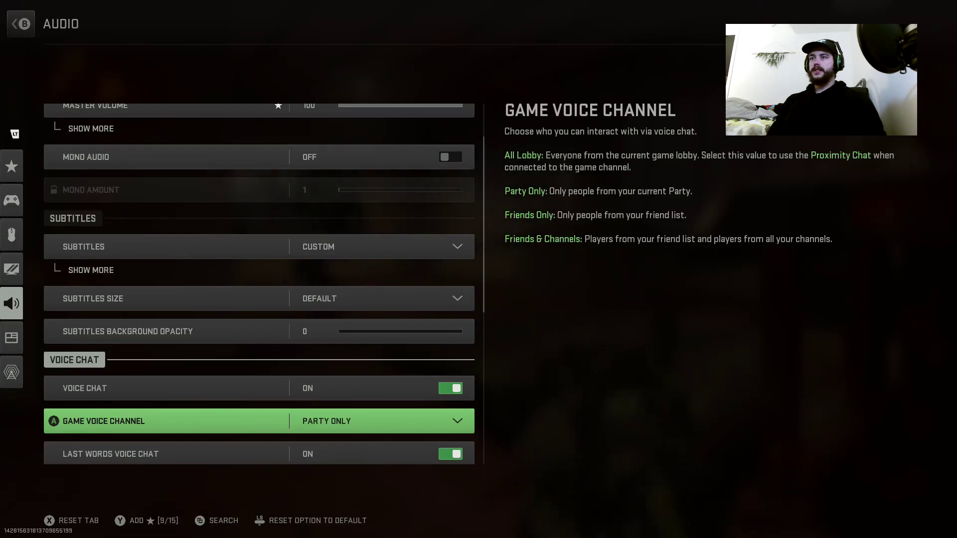
key("Escape")
key("Escape")
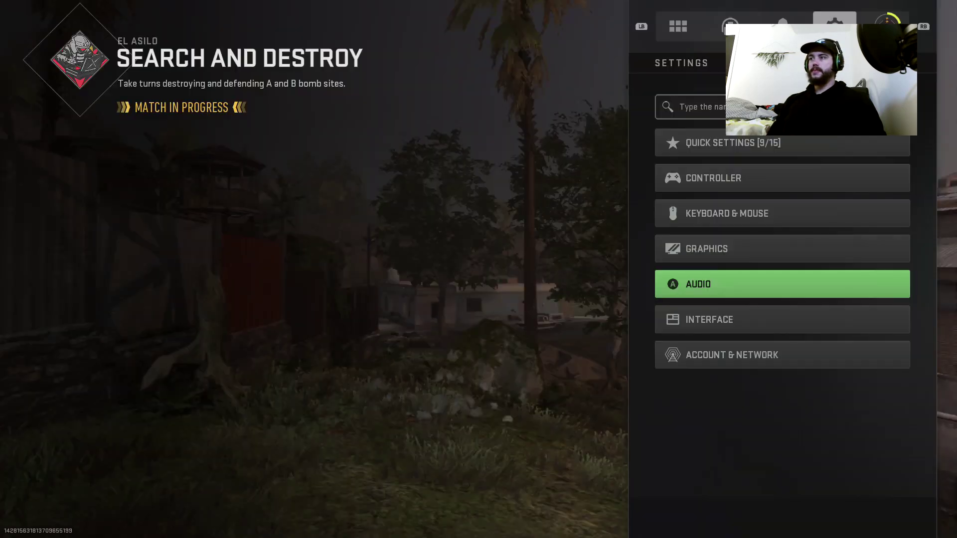
key("Escape")
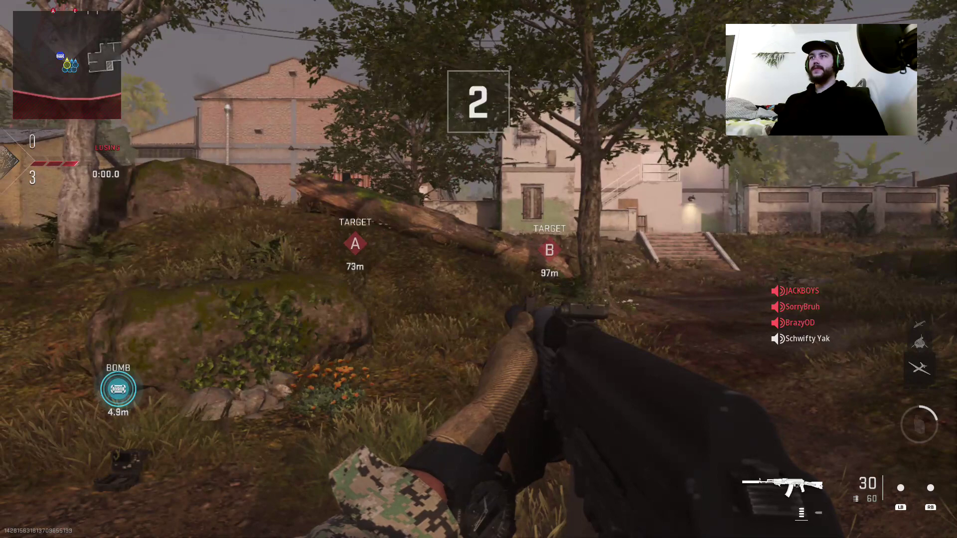
- Switch from the rifle to the X12 pistol for the attacking round
key("2")
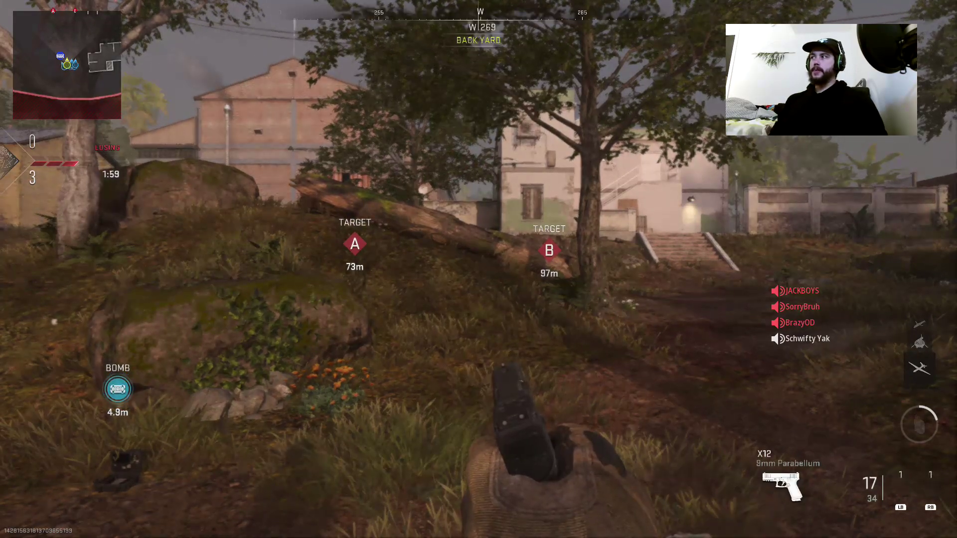